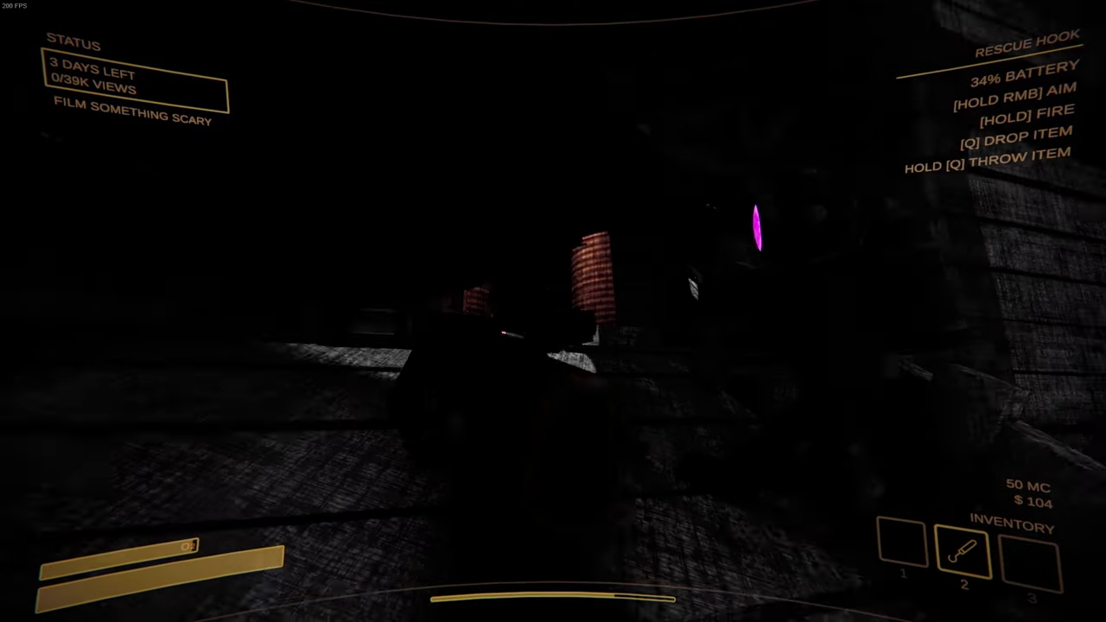
Walk through the dark docks and dim hall out to the sunny meadow by the dive bell
{"action": "key", "text": "w"}
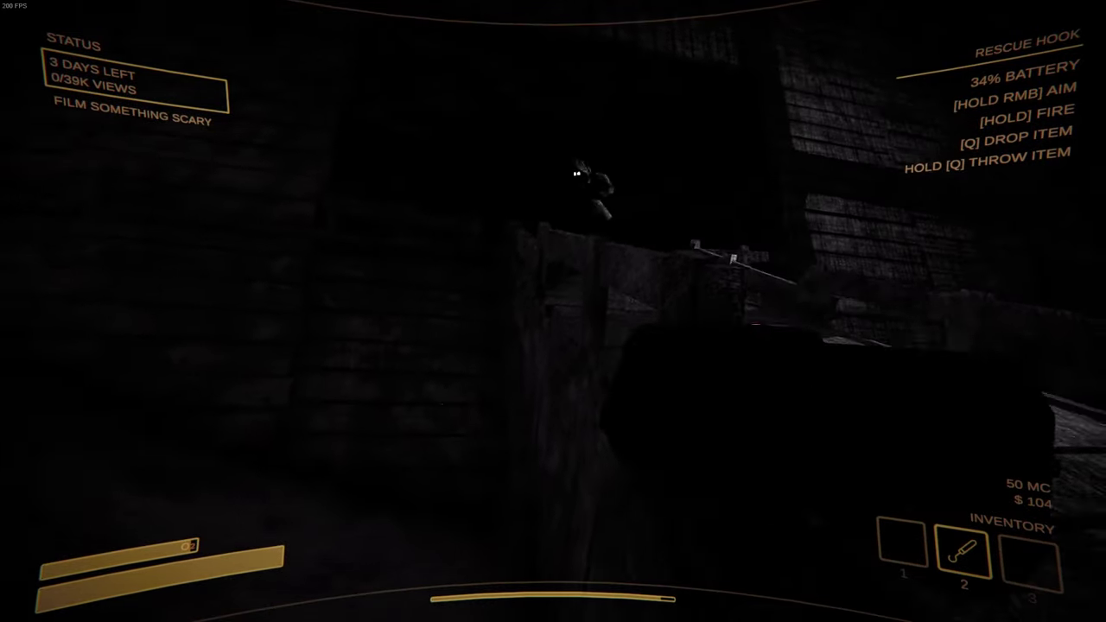
{"action": "key", "text": "w"}
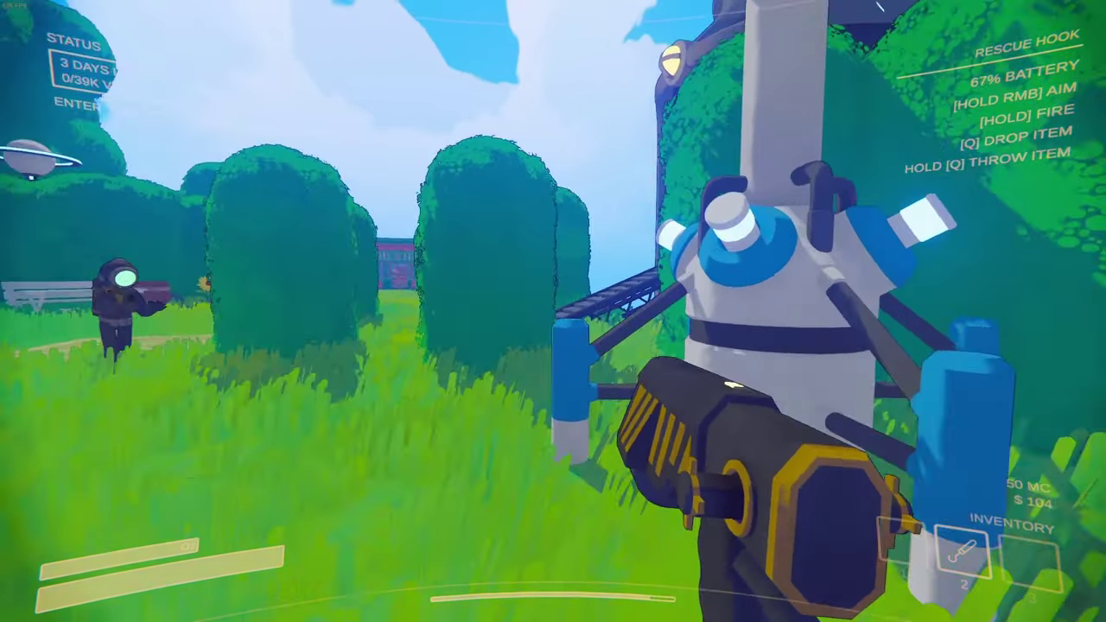
Fire the rescue hook at a teammate, then walk through the hedge rows toward the house
{"action": "left_click", "coordinate": [553, 311]}
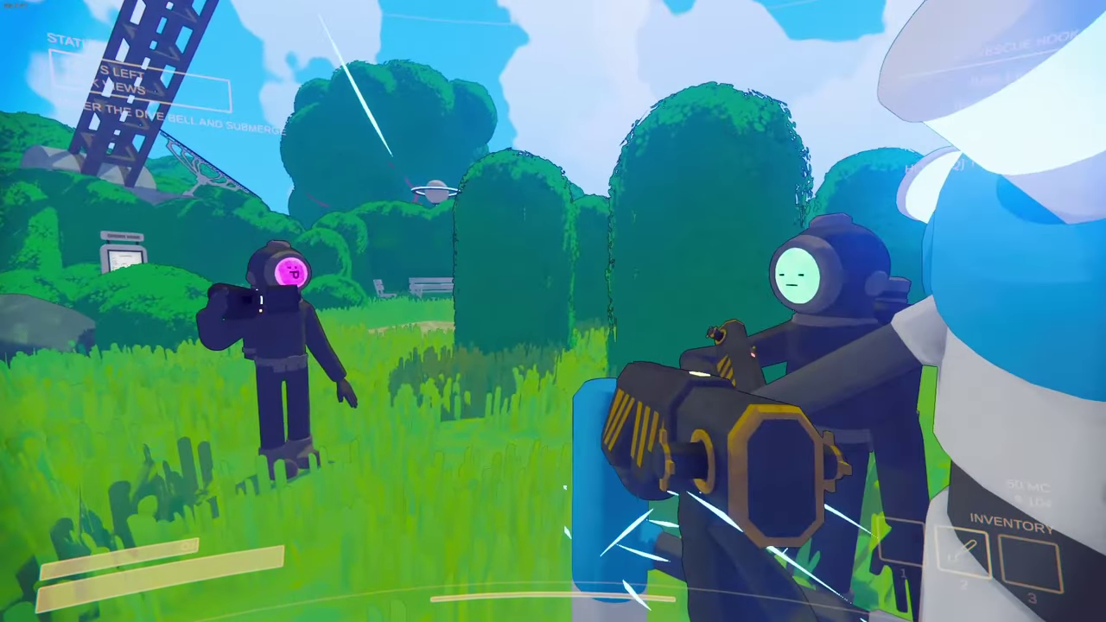
{"action": "key", "text": "w"}
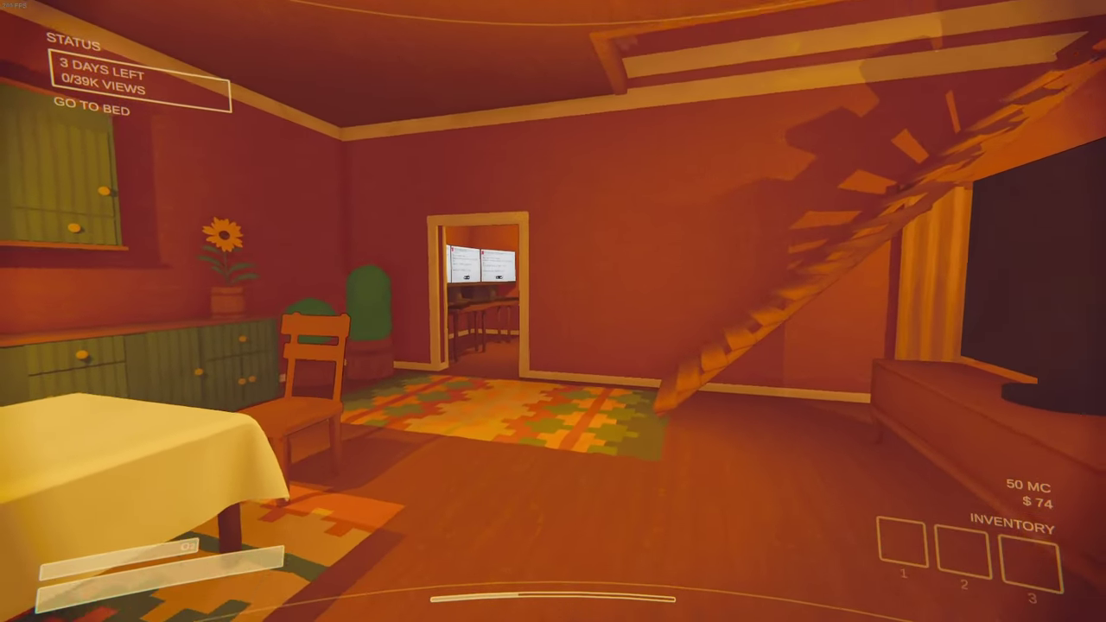
Walk up to the computer room monitors and sign the Monster deep dive sponsor deal
{"action": "key", "text": "w"}
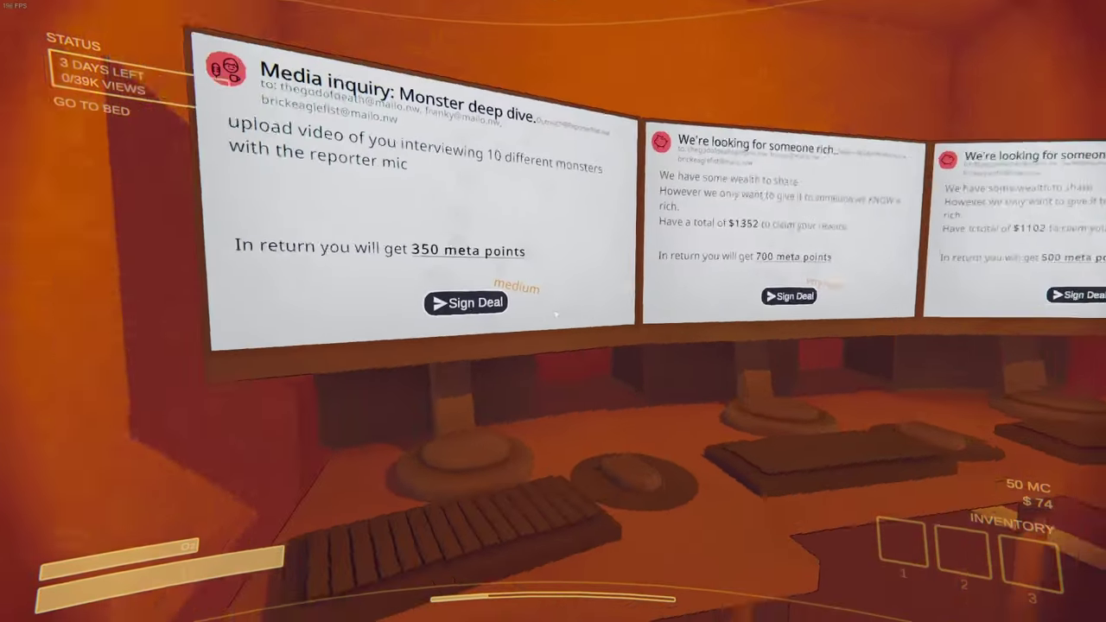
{"action": "key", "text": "w"}
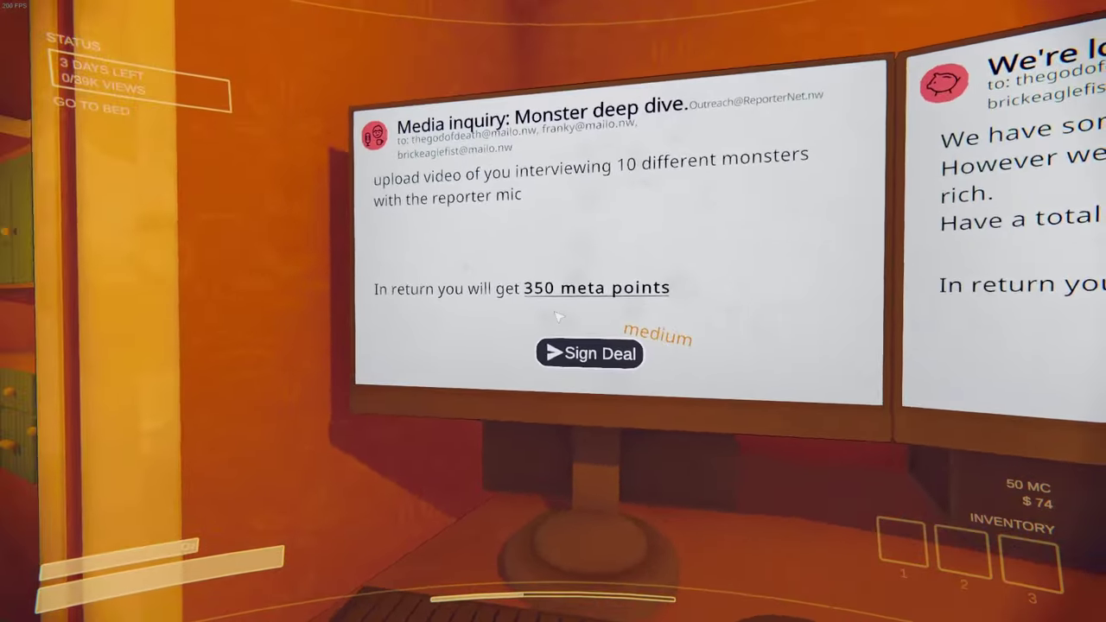
{"action": "left_click", "coordinate": [590, 353]}
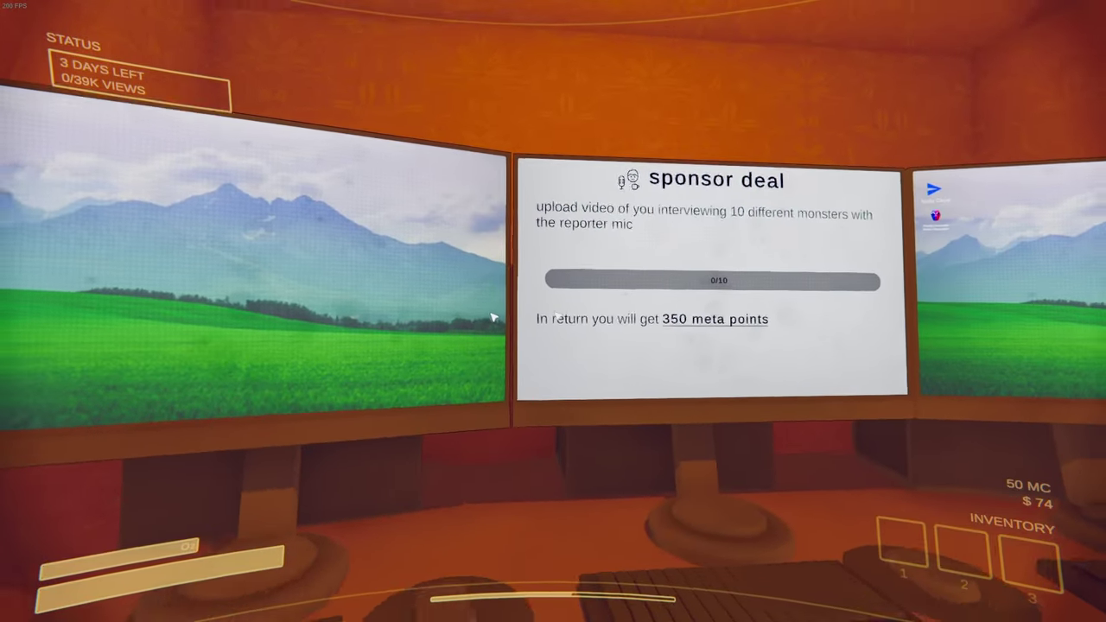
{"action": "key", "text": "s"}
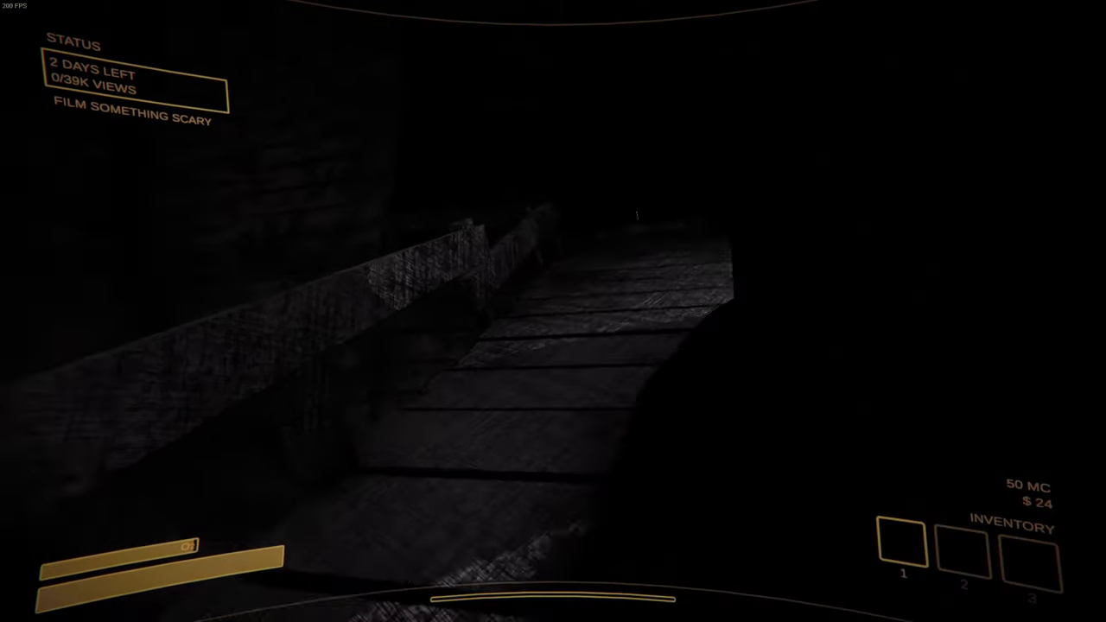
Cross the dark bridge, pass the brick towers and pale monster, and reach the lit doorway
{"action": "key", "text": "w"}
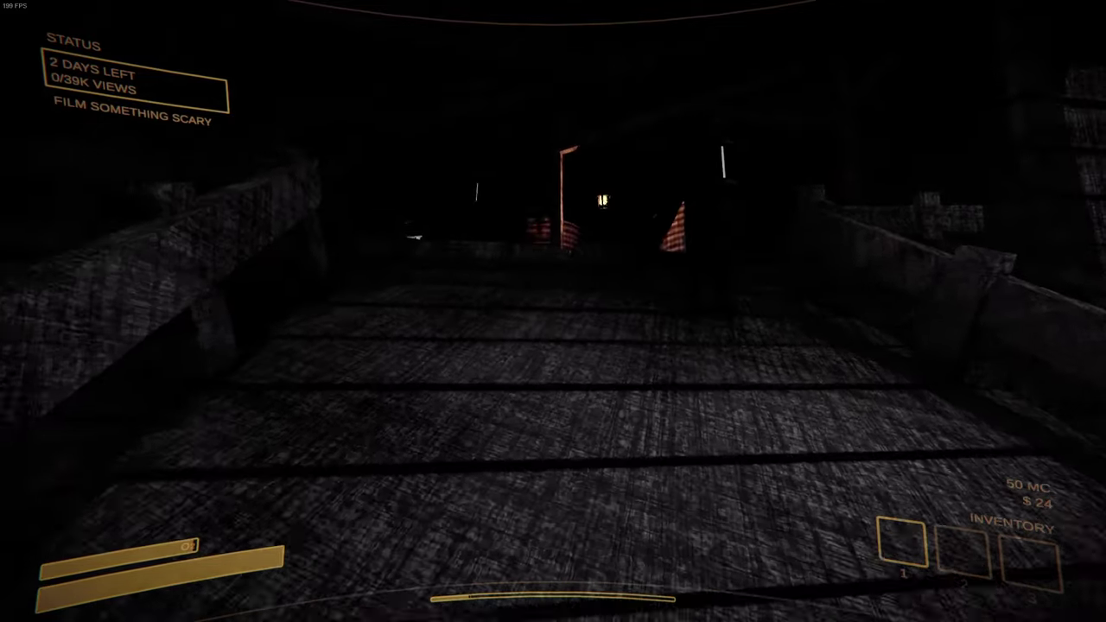
{"action": "key", "text": "w"}
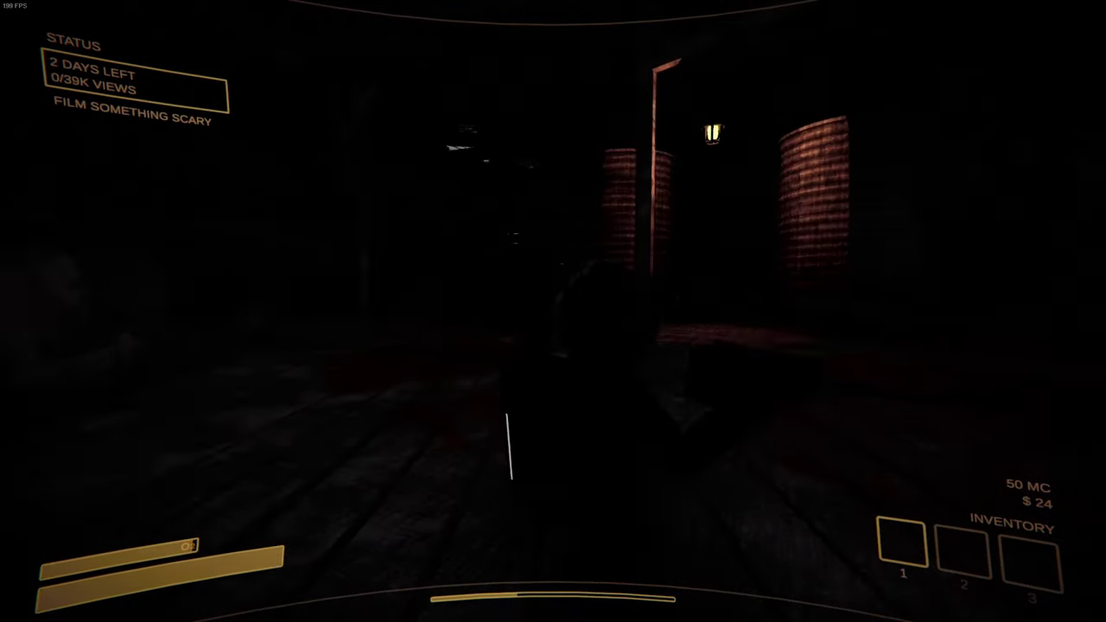
{"action": "key", "text": "w"}
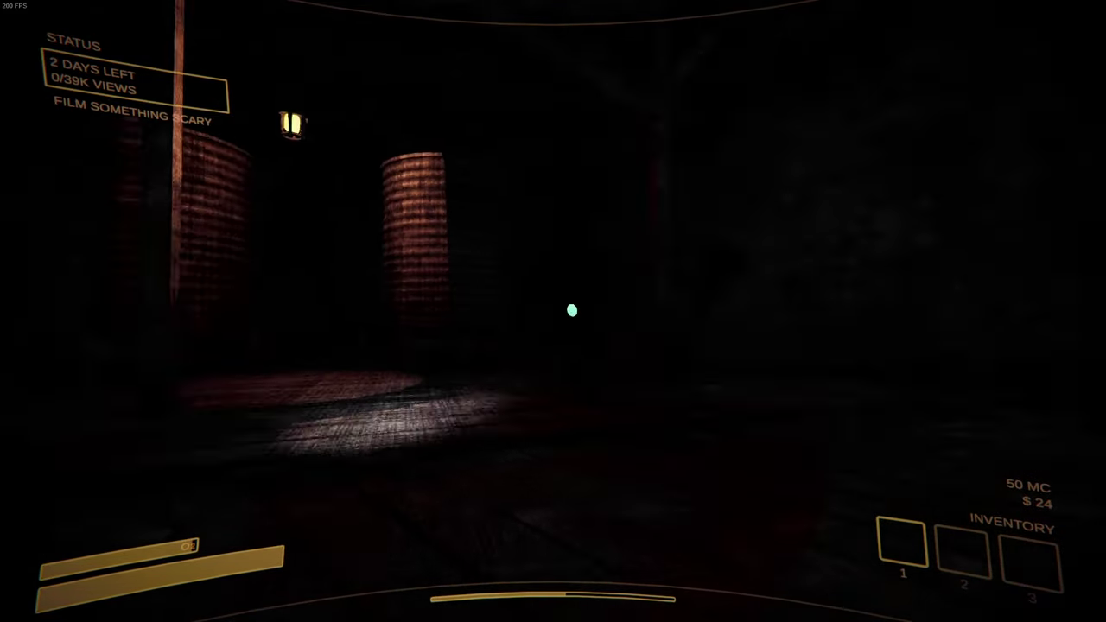
{"action": "key", "text": "w"}
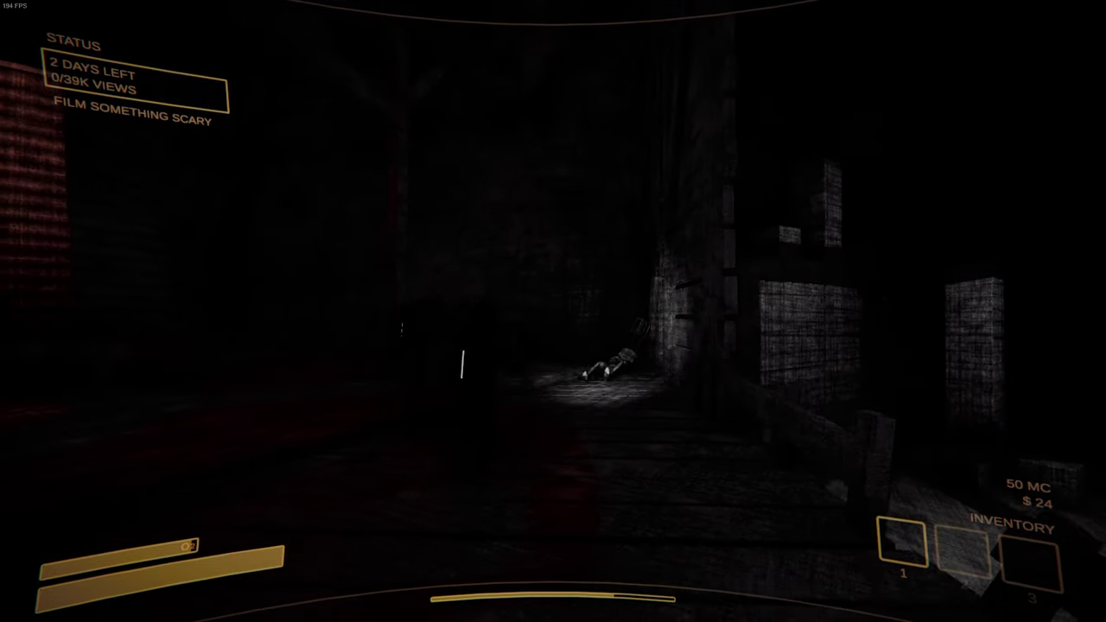
{"action": "key", "text": "w"}
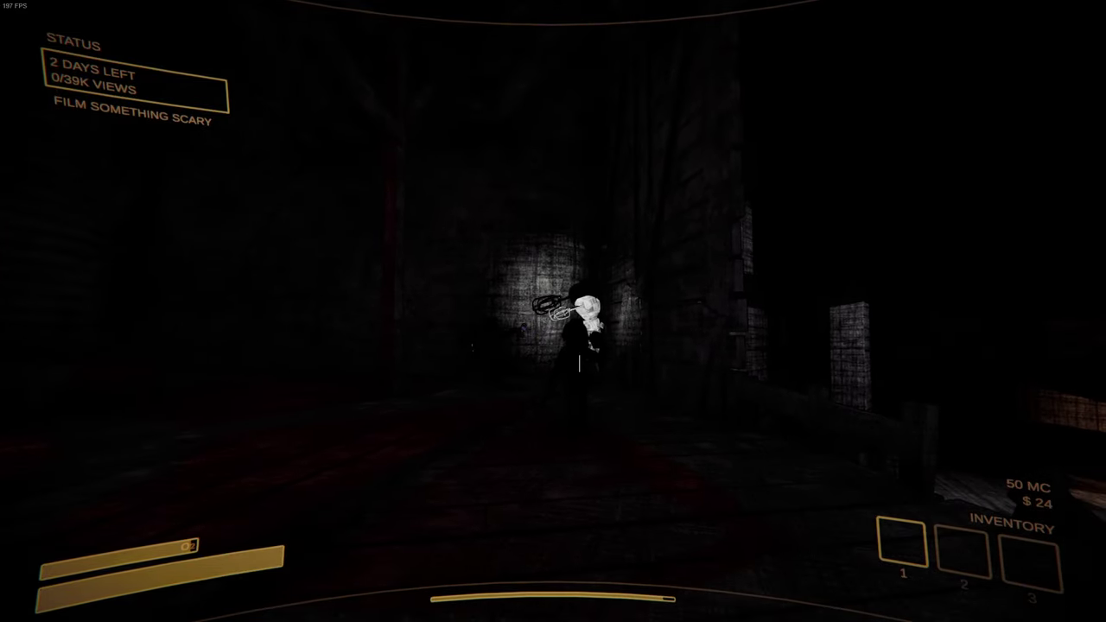
{"action": "key", "text": "w"}
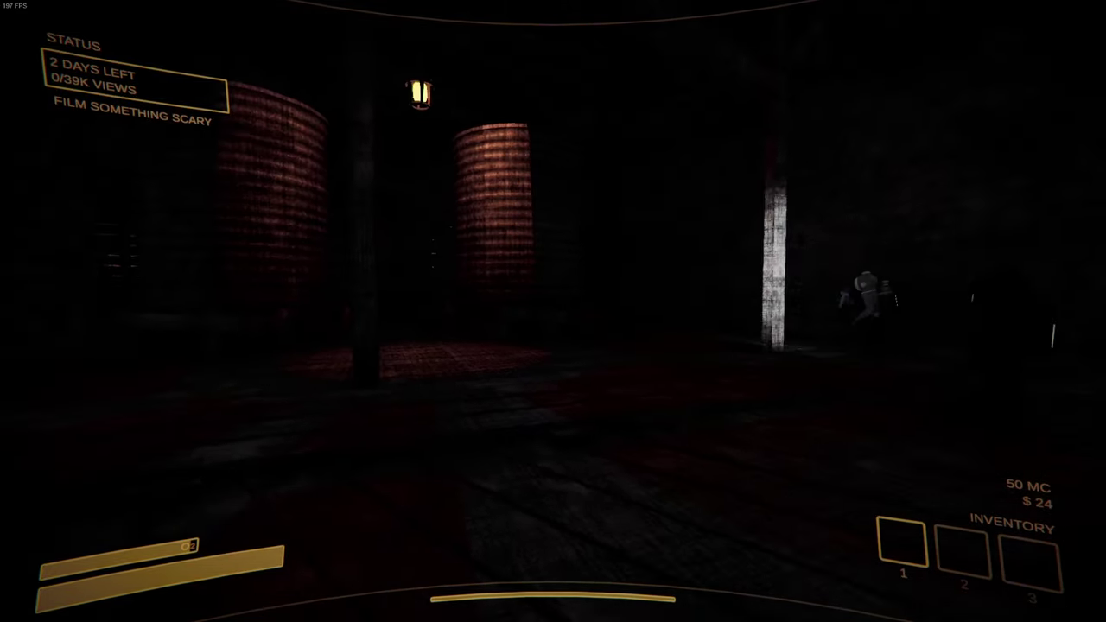
{"action": "key", "text": "w"}
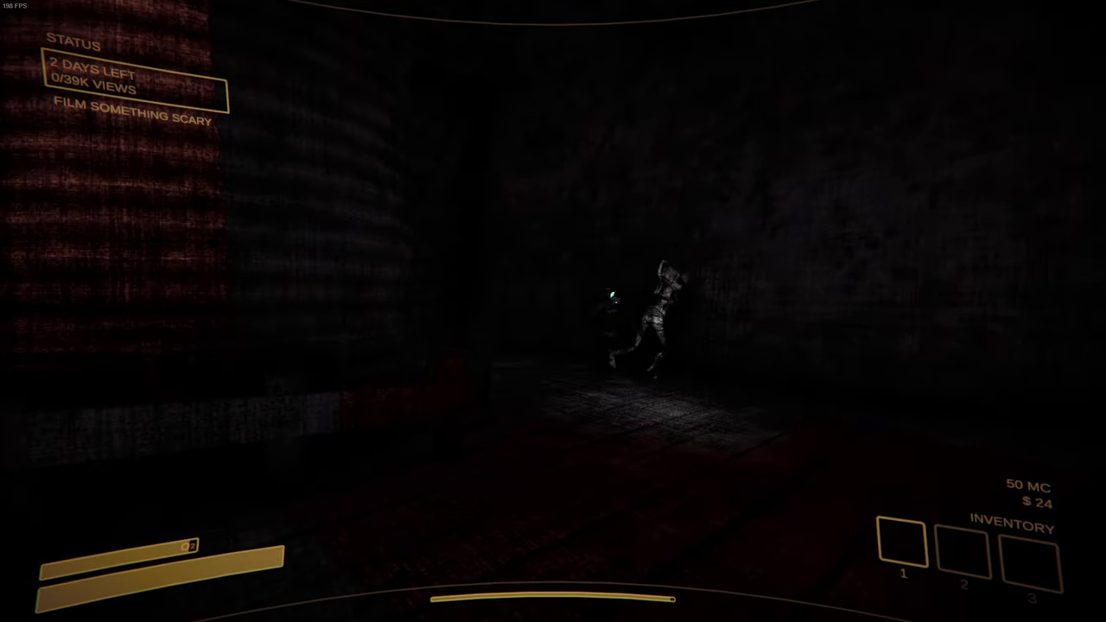
{"action": "key", "text": "w"}
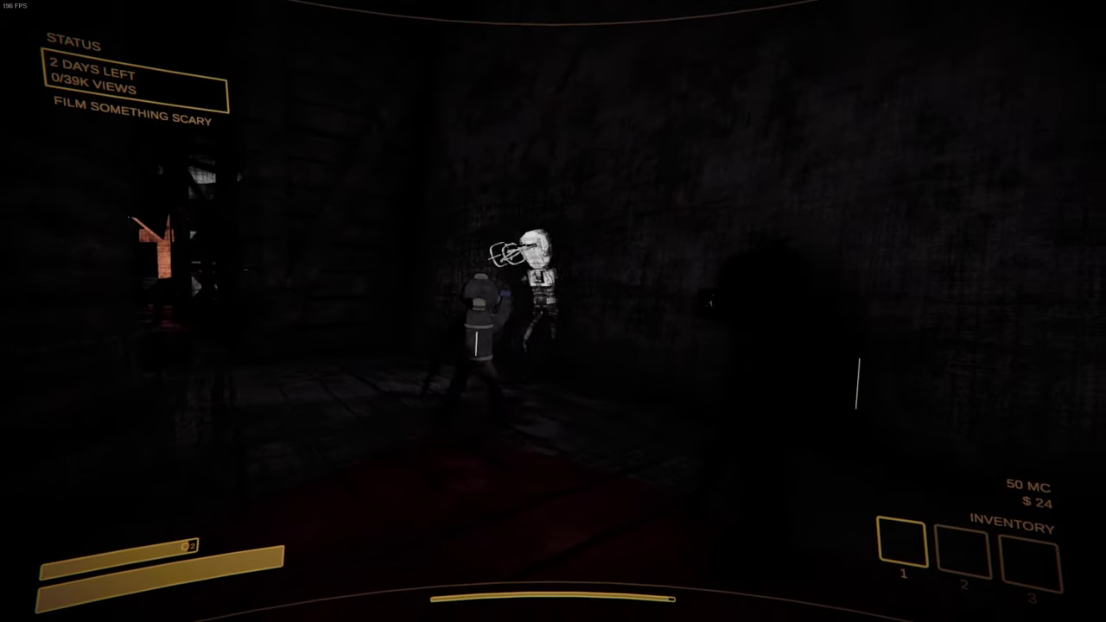
{"action": "key", "text": "w"}
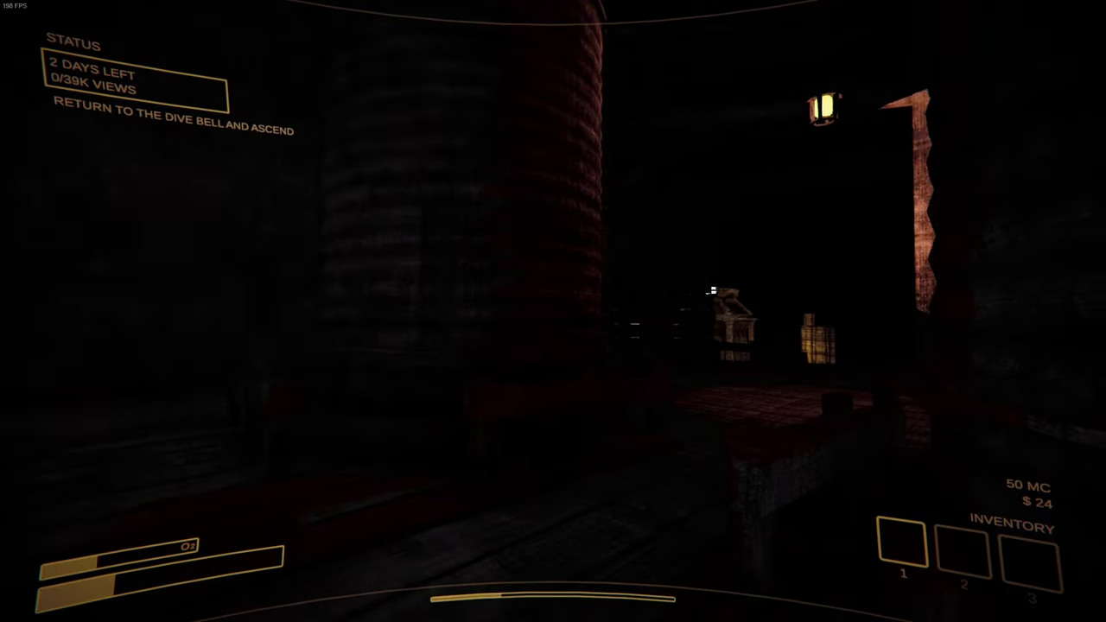
Walk to the dive bell, drop off the platform, pass the teammate and climb its stairs
{"action": "key", "text": "w"}
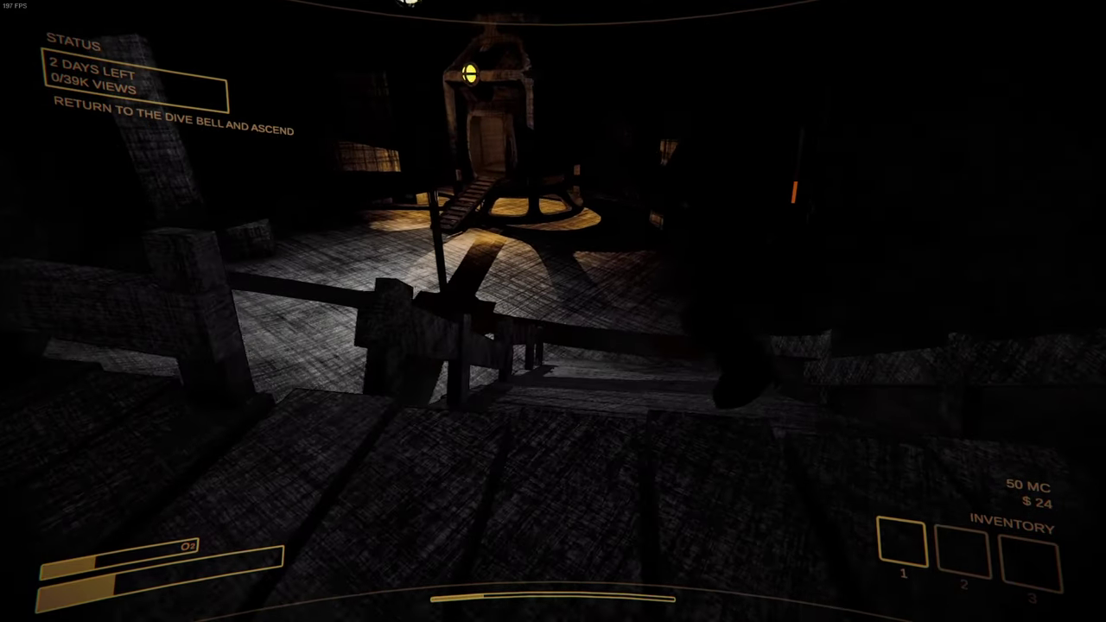
{"action": "key", "text": "w"}
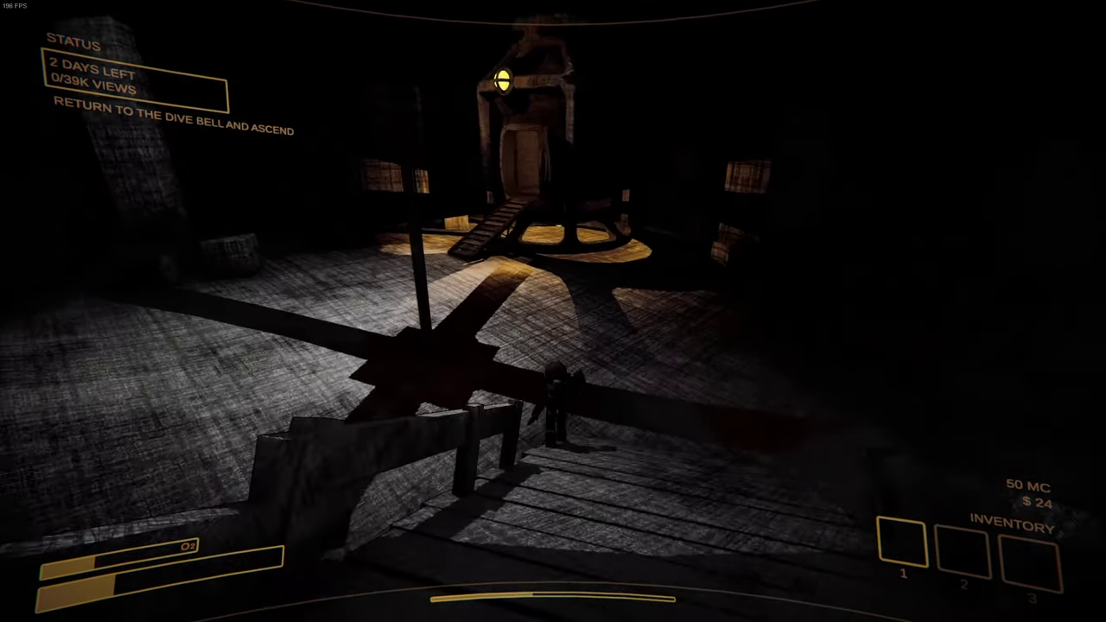
{"action": "key", "text": "w"}
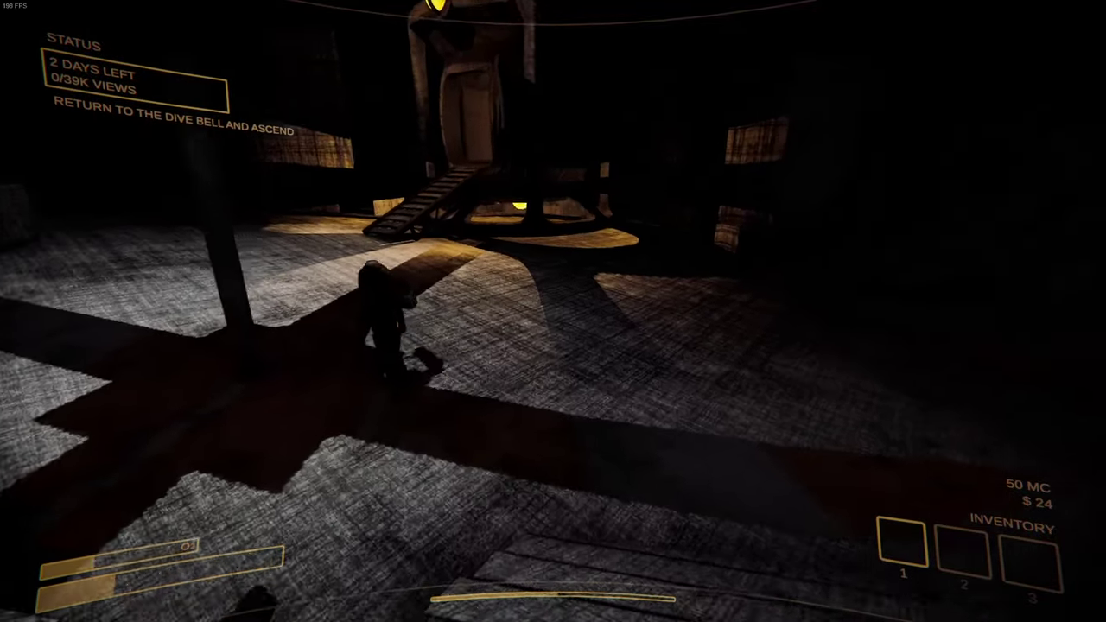
{"action": "key", "text": "w"}
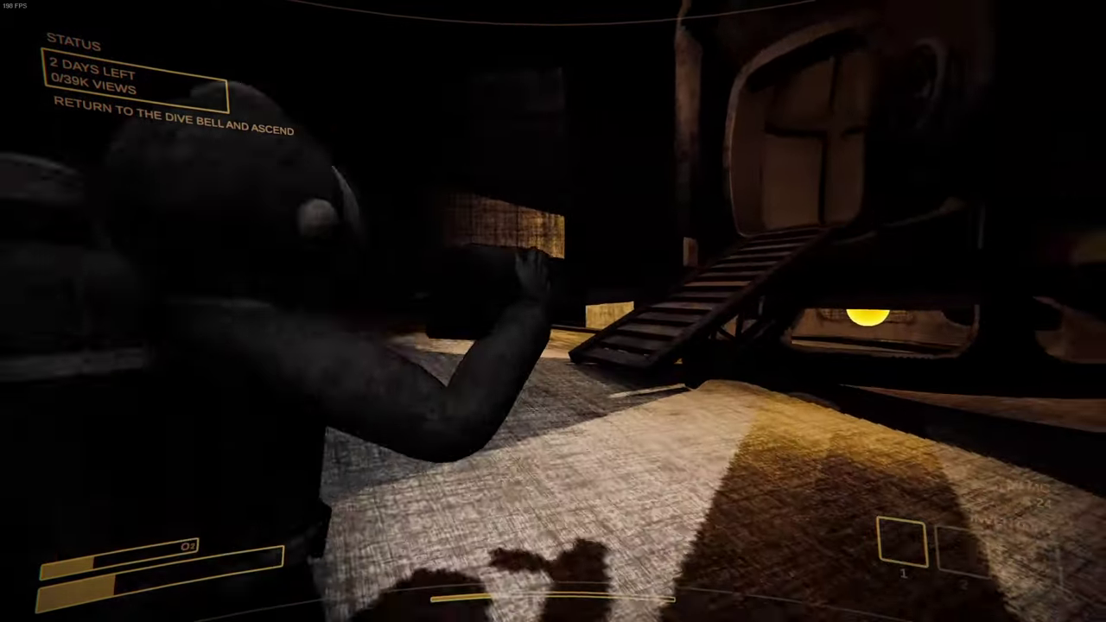
{"action": "key", "text": "w"}
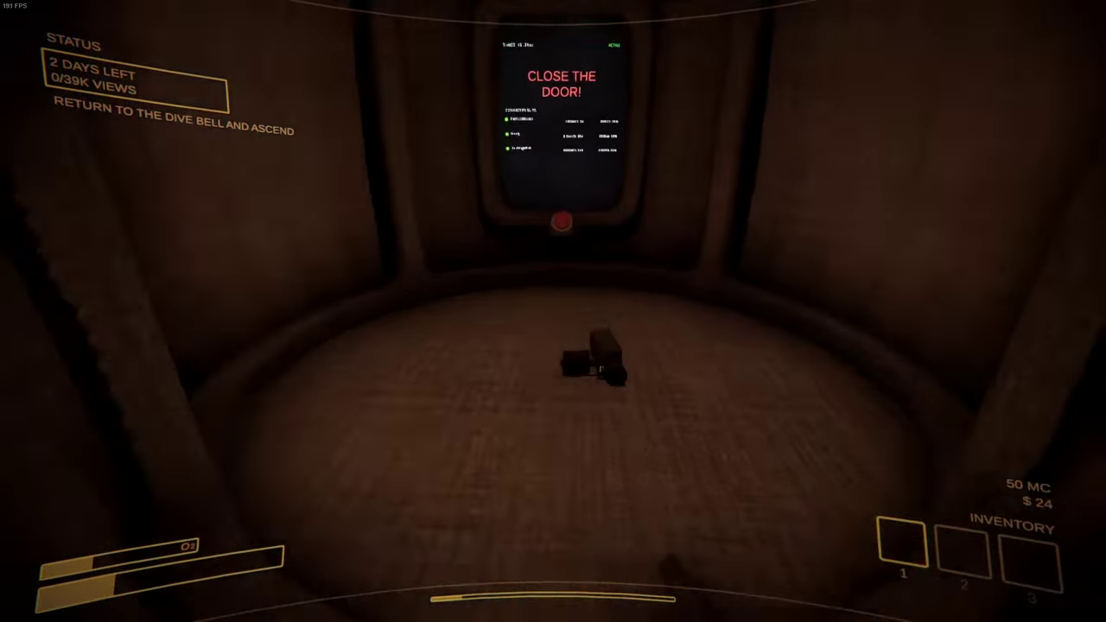
Pick up the broken camera, drop it, then pick it back up
{"action": "key", "text": "e"}
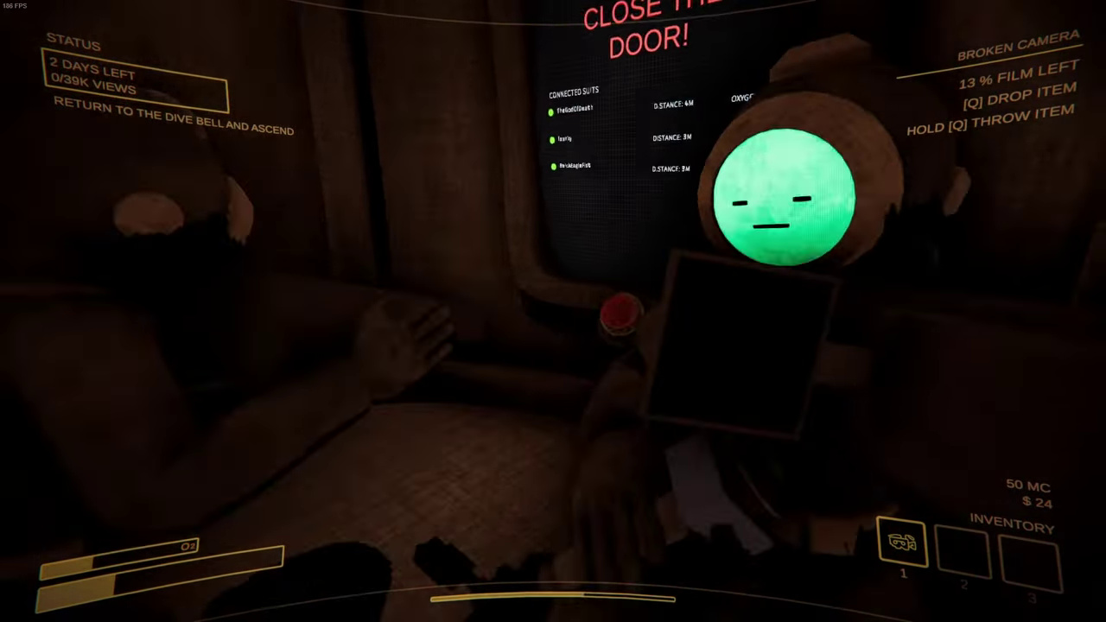
{"action": "key", "text": "q"}
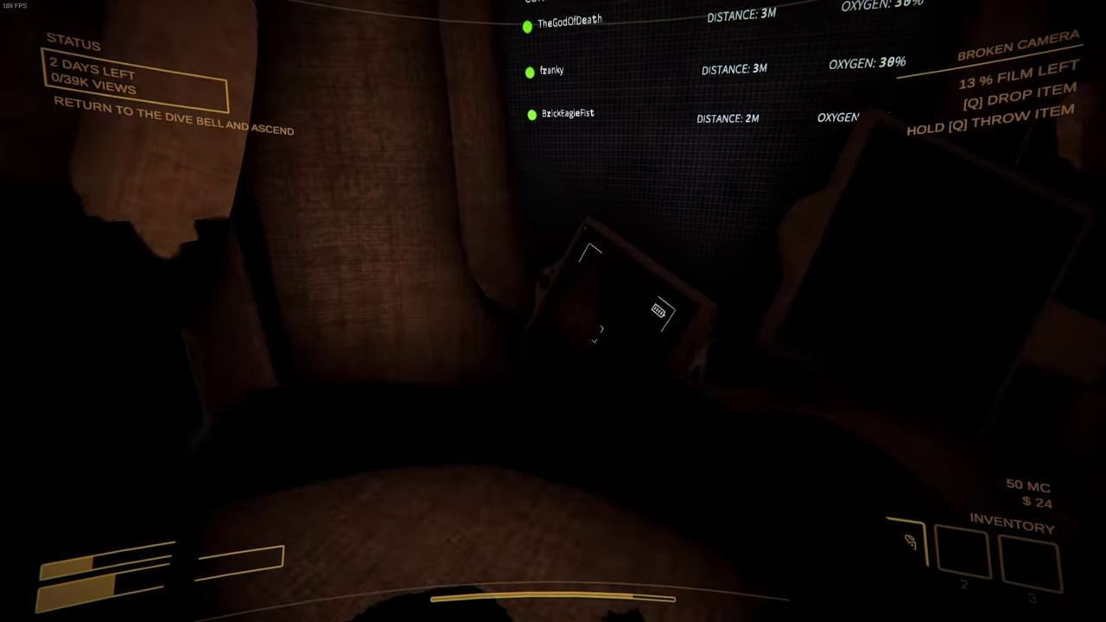
{"action": "key", "text": "e"}
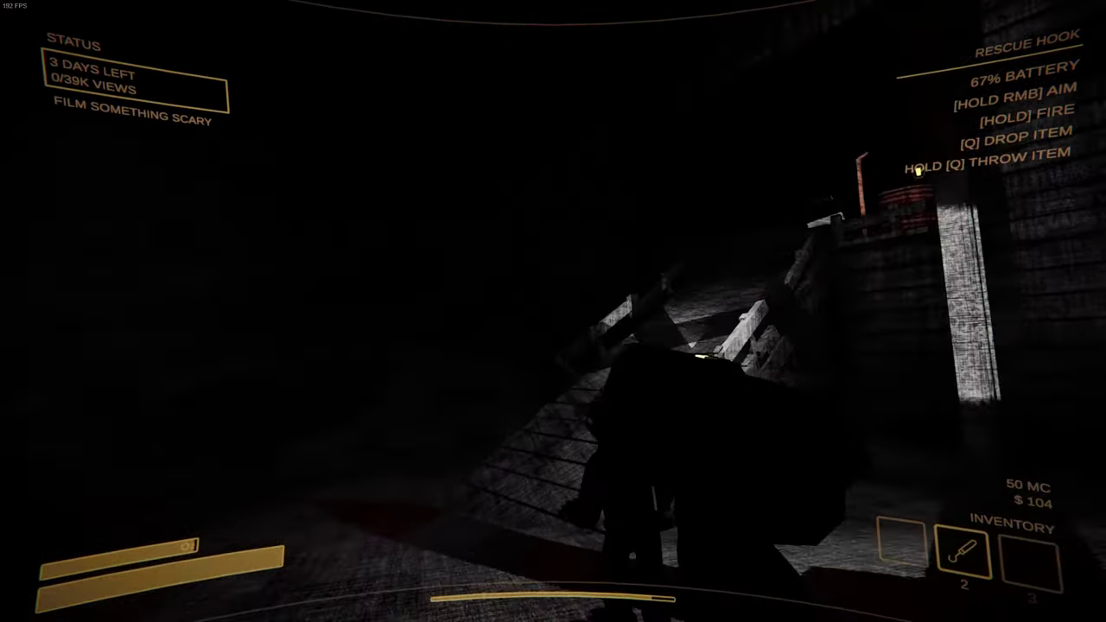
Walk down the stairway and along the walkway to the other players, then grab the floor camera
{"action": "key", "text": "w"}
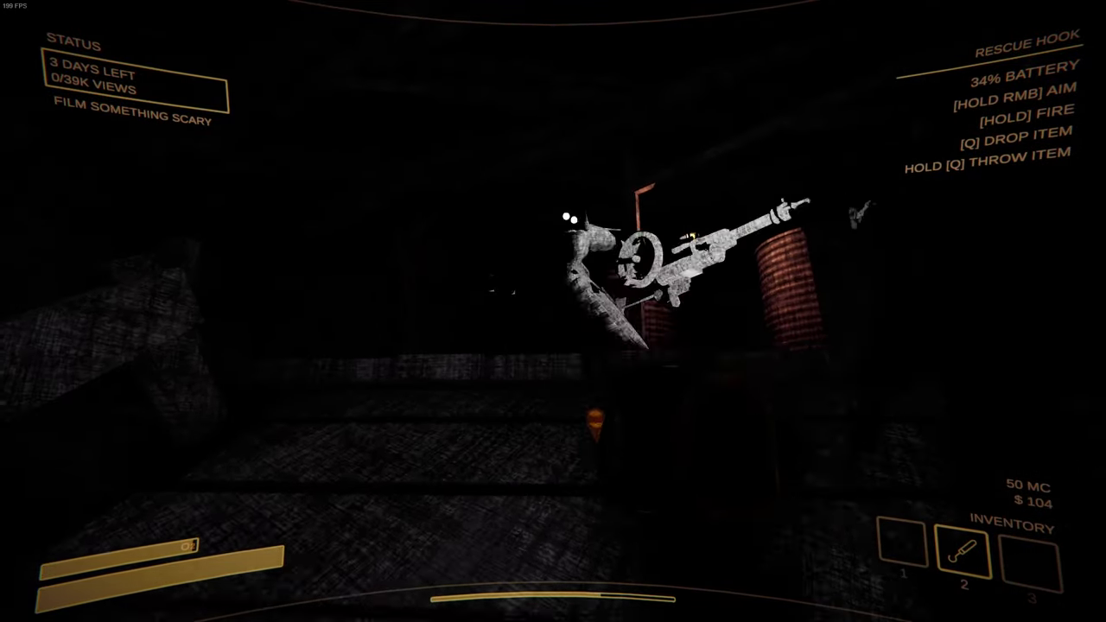
{"action": "key", "text": "w"}
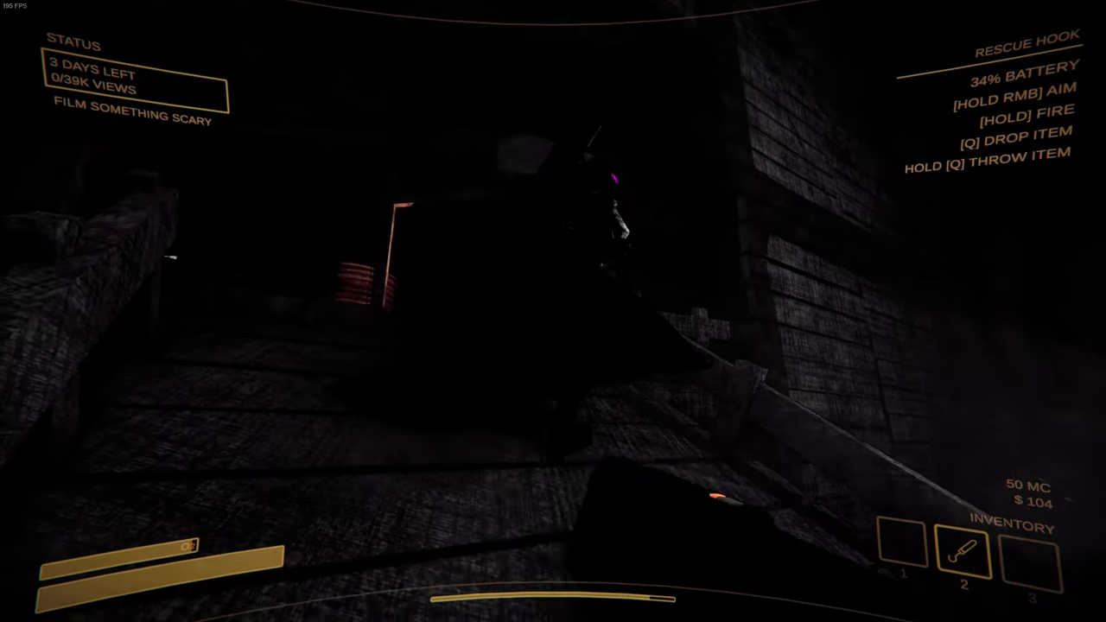
{"action": "key", "text": "w"}
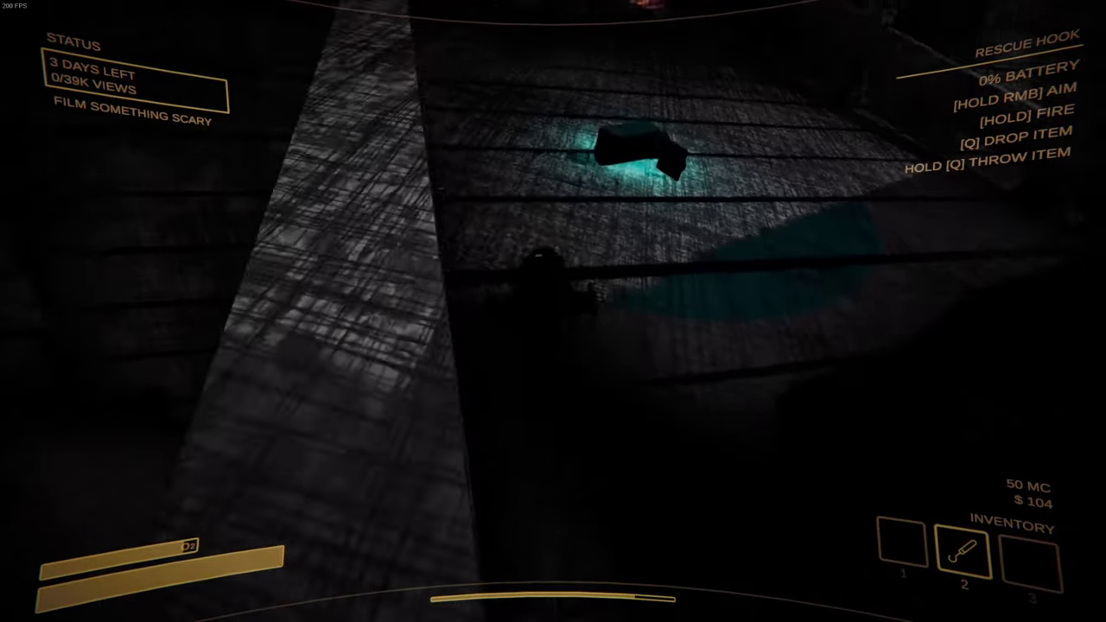
{"action": "key", "text": "e"}
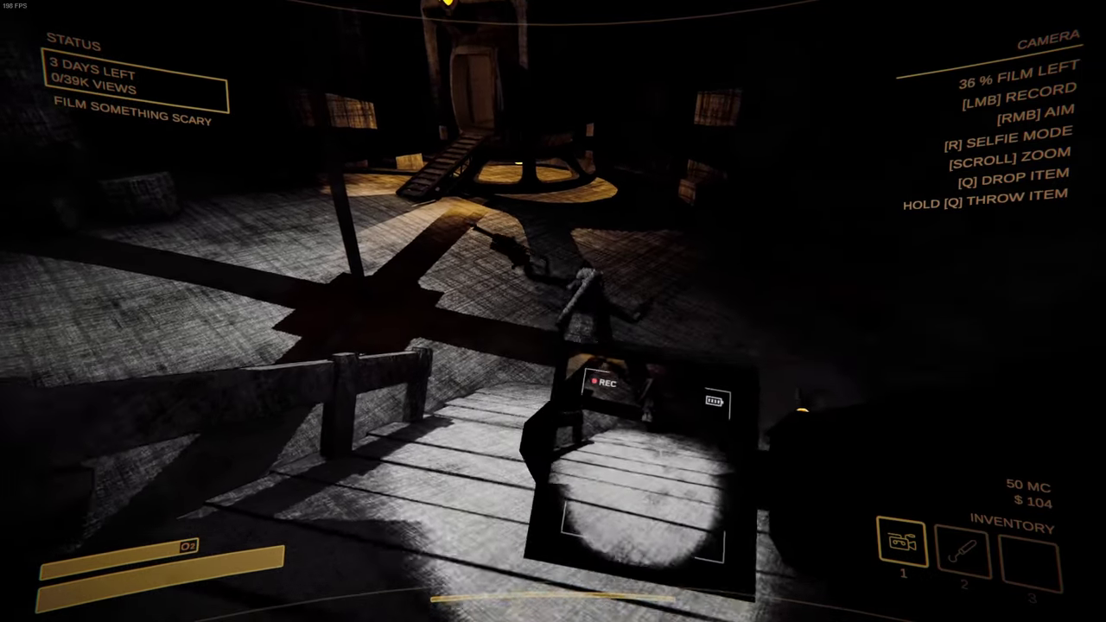
Raise the camera to aim and record around the dive bell area
{"action": "right_click", "coordinate": [553, 311]}
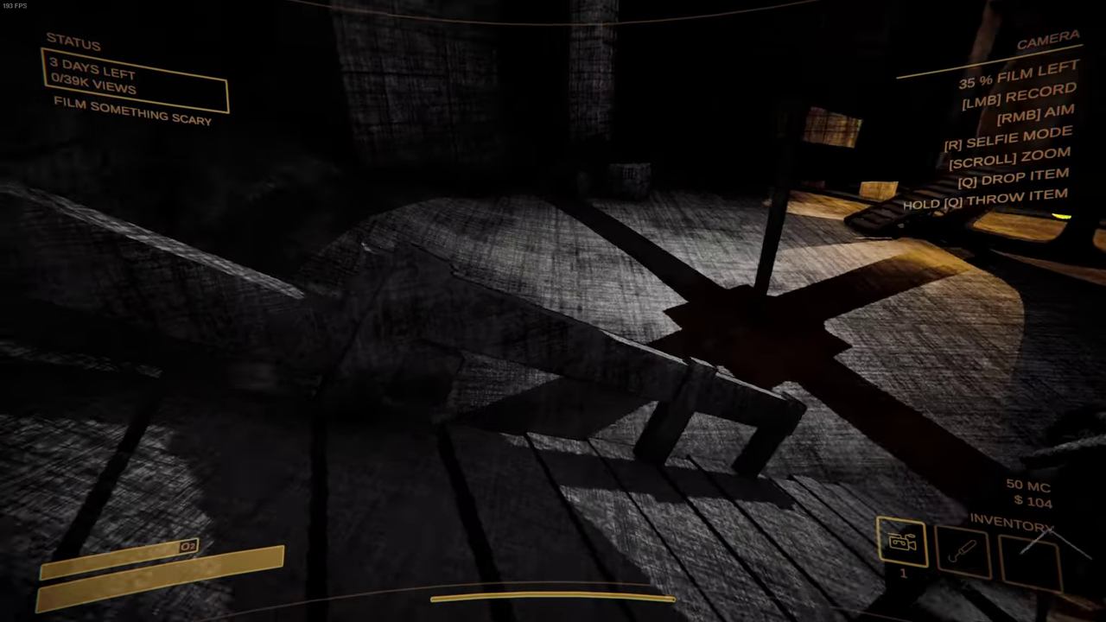